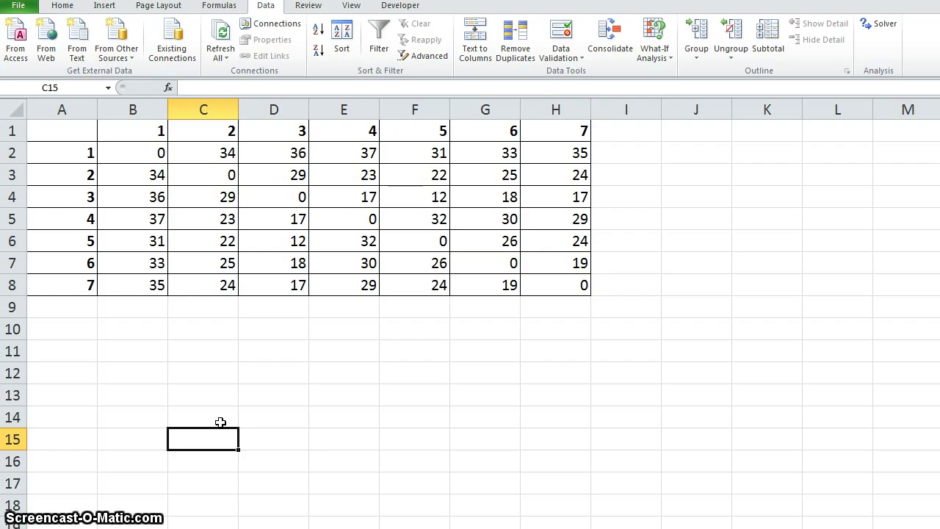
Step: Review the distance matrix, including the city labels and the distance between cities 2 and 3
drag(66, 130, 538, 293)
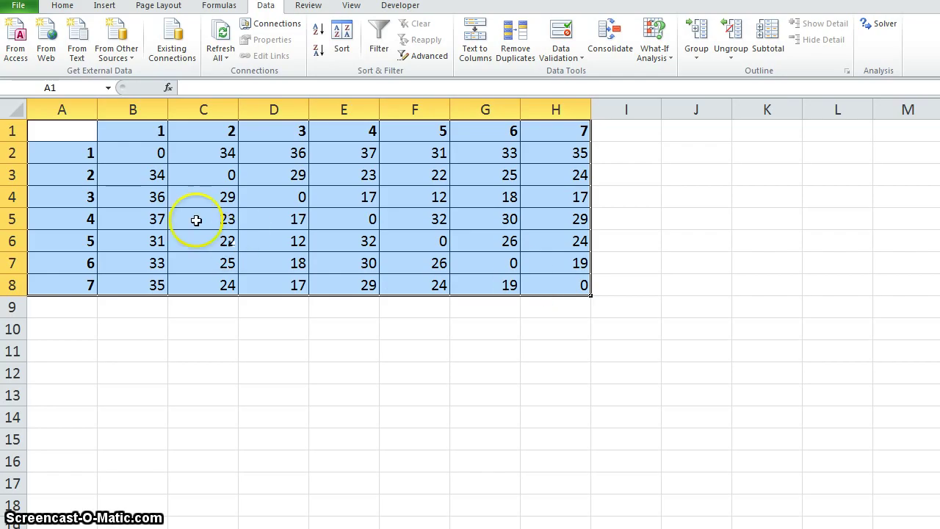
click(77, 157)
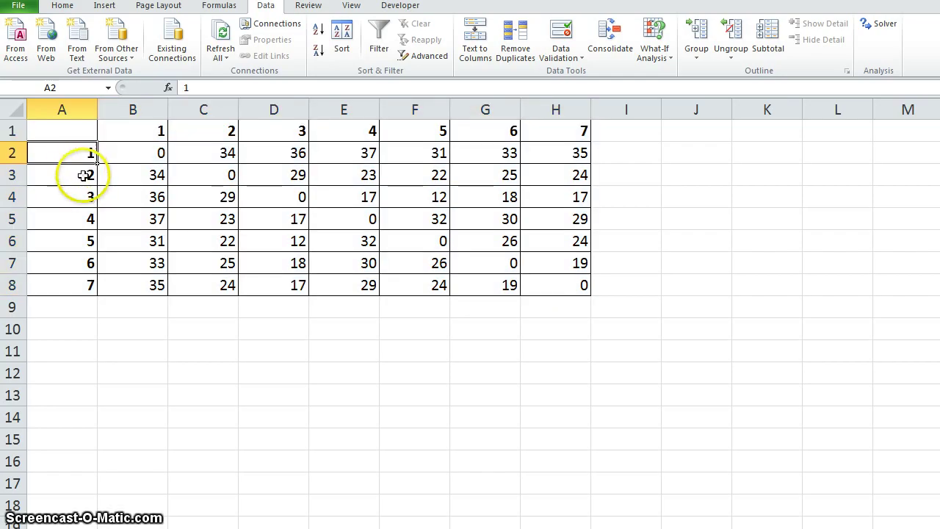
click(284, 175)
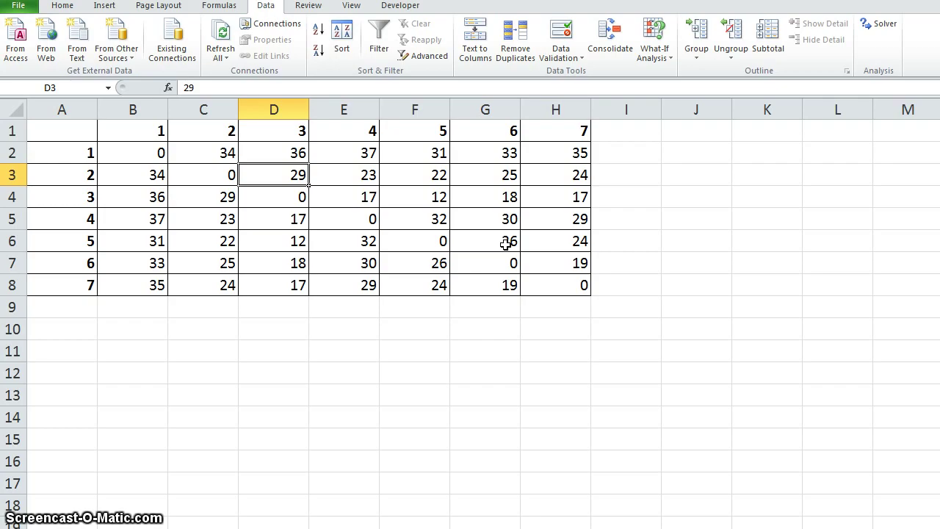
Step: Fill the tour cities 1 through 7 across B11:H11 as a series
click(127, 355)
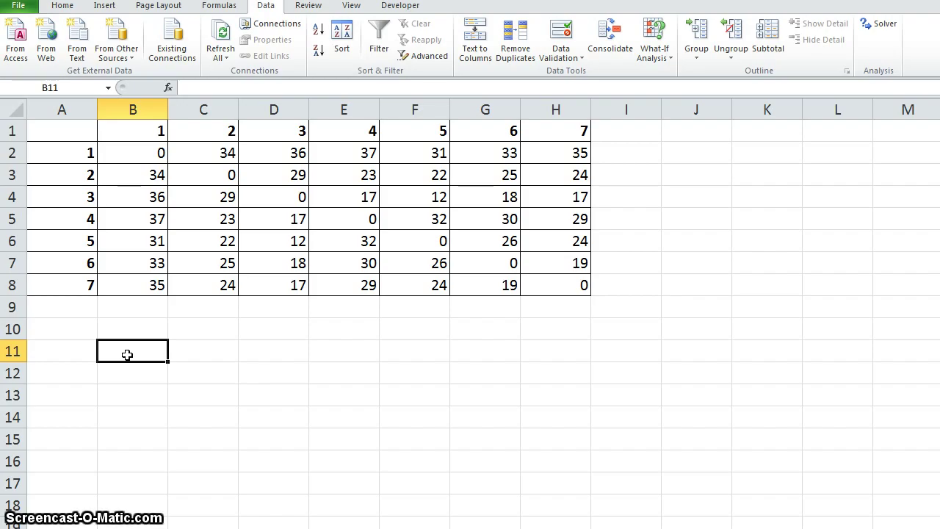
text(1)
click(212, 351)
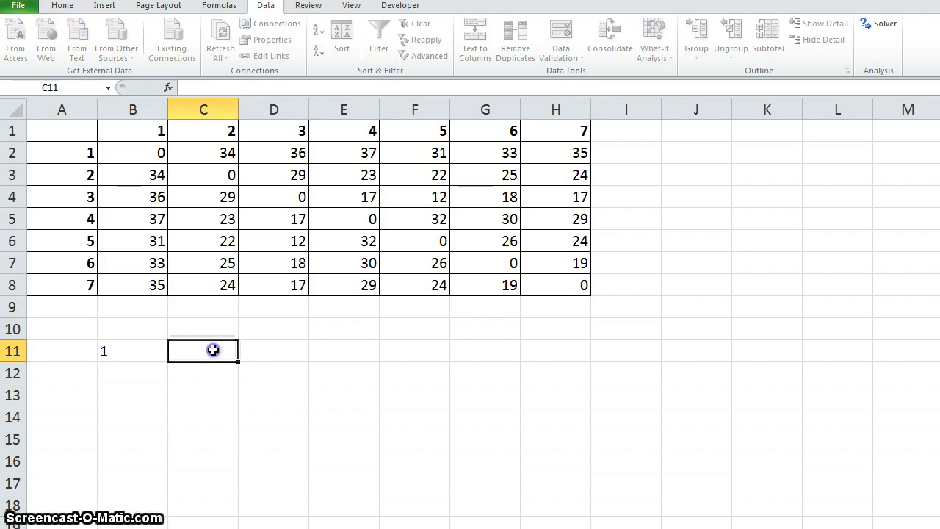
text(2)
click(272, 353)
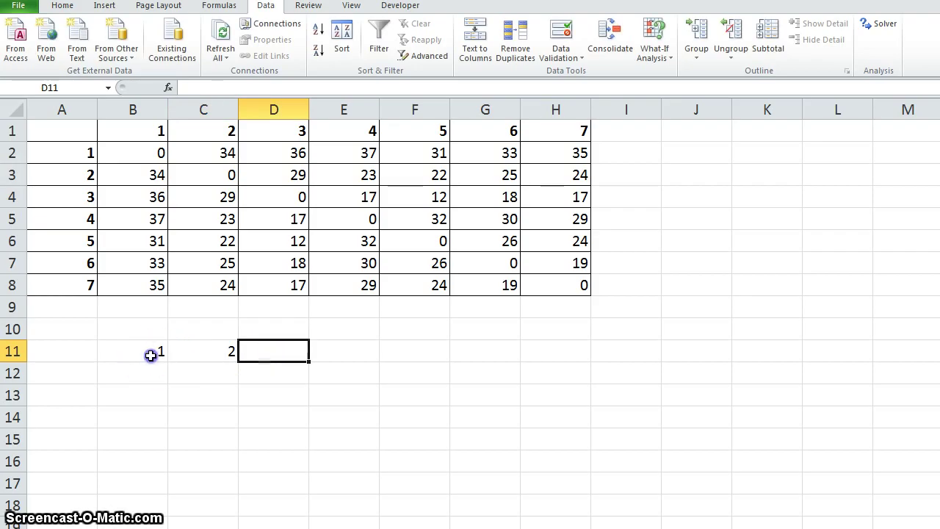
drag(152, 353, 242, 353)
click(163, 353)
drag(127, 351, 237, 360)
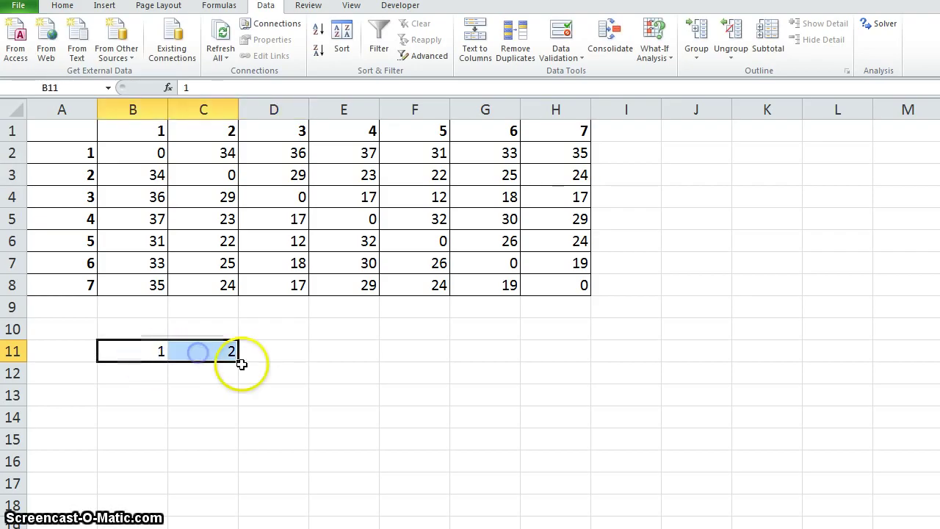
drag(451, 362, 588, 358)
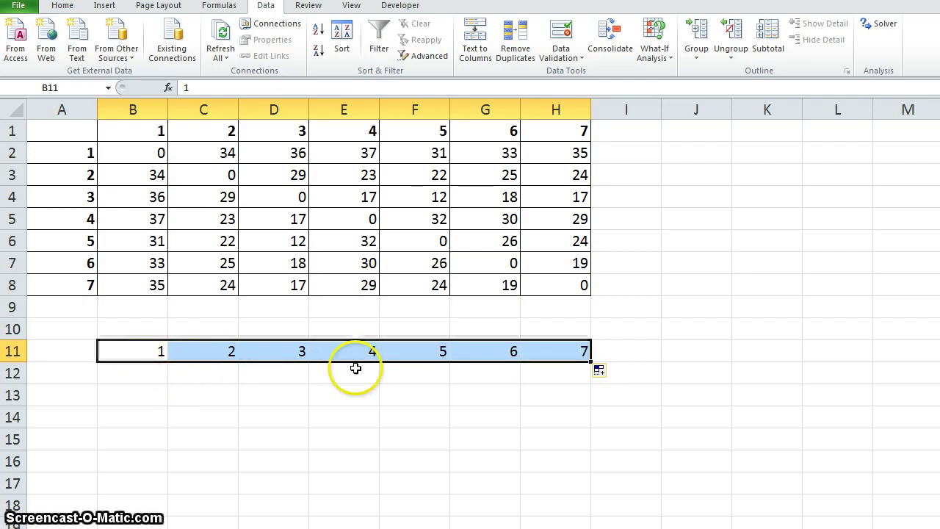
Step: Enter =B11 in I11 so the tour returns to city 1
click(626, 349)
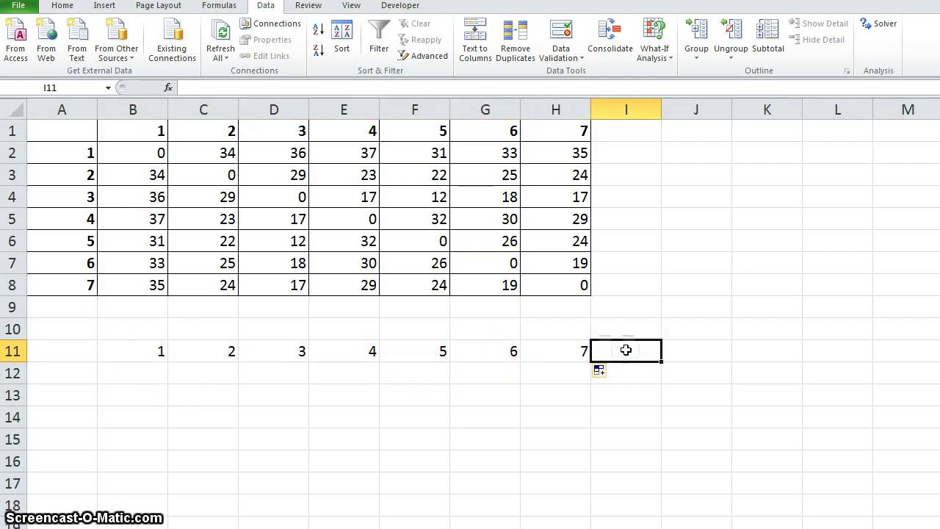
text(=)
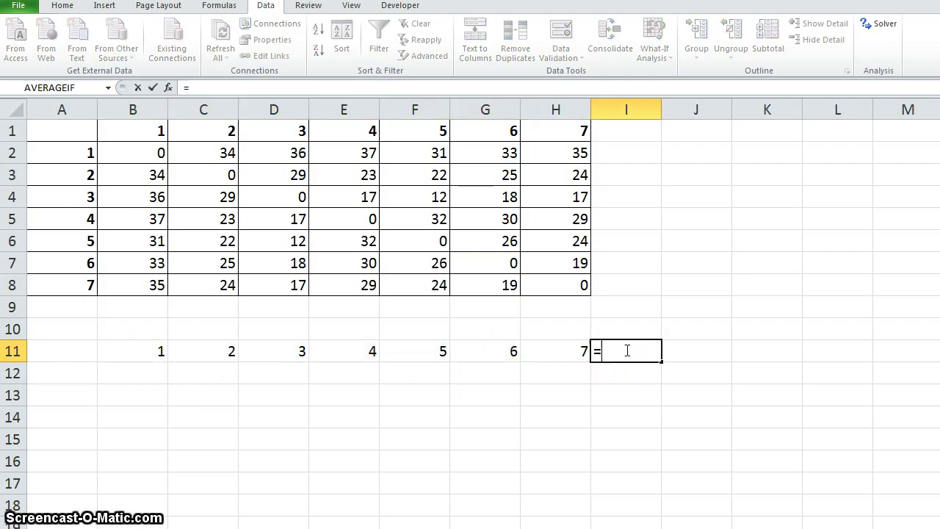
click(159, 352)
key(Return)
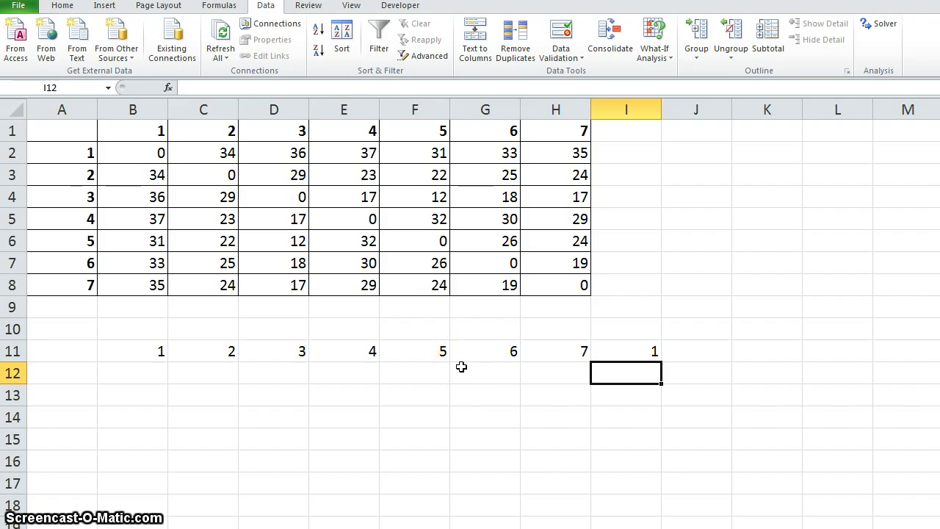
click(151, 377)
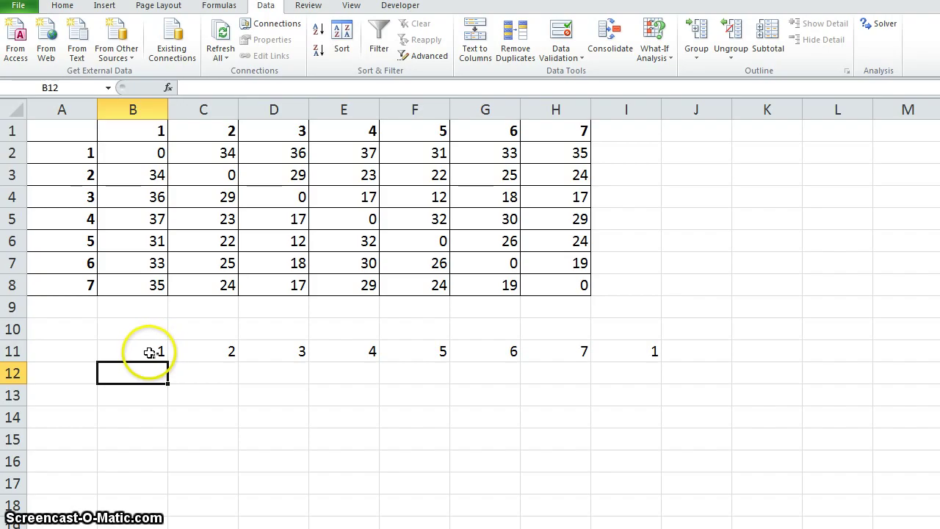
Step: Enter =INDEX($B$2:$H$8,B11,C11) in B12 to look up the first leg distance, 34
click(151, 353)
double_click(225, 353)
click(140, 381)
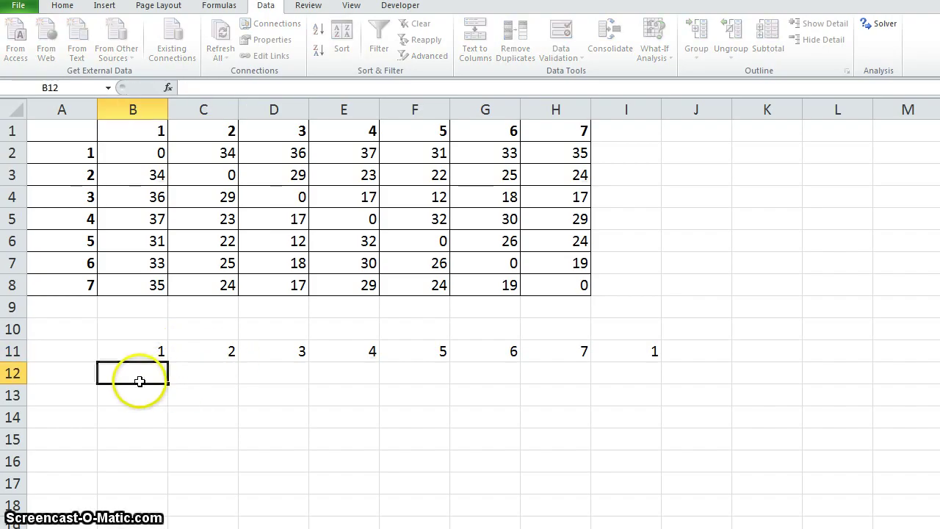
text(=)
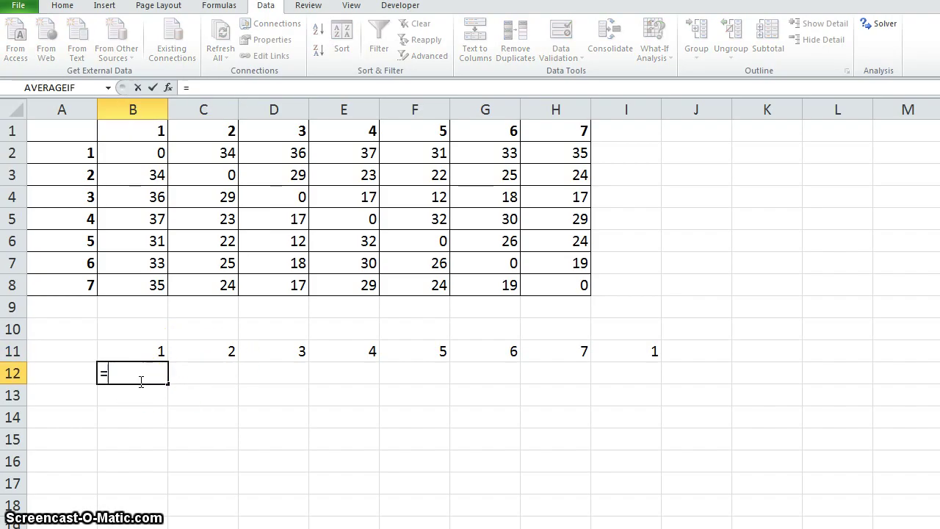
text(ind)
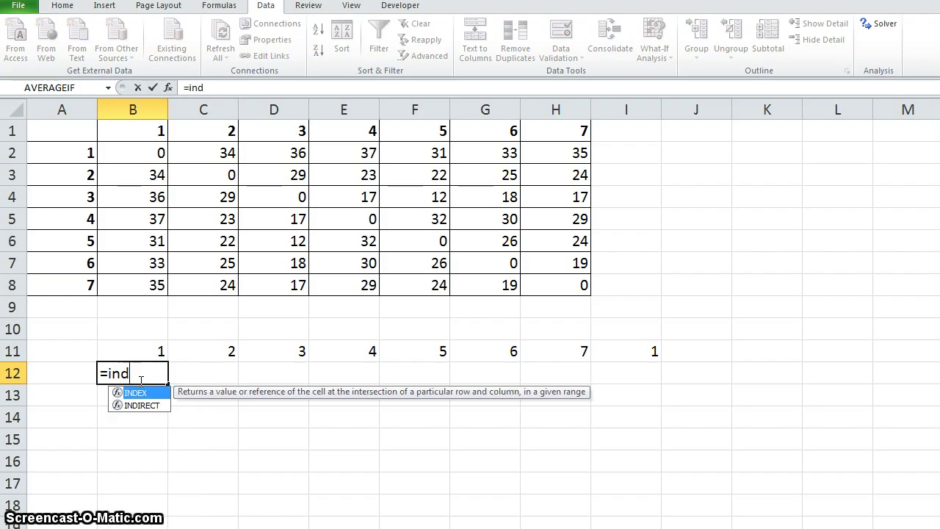
text(ex()
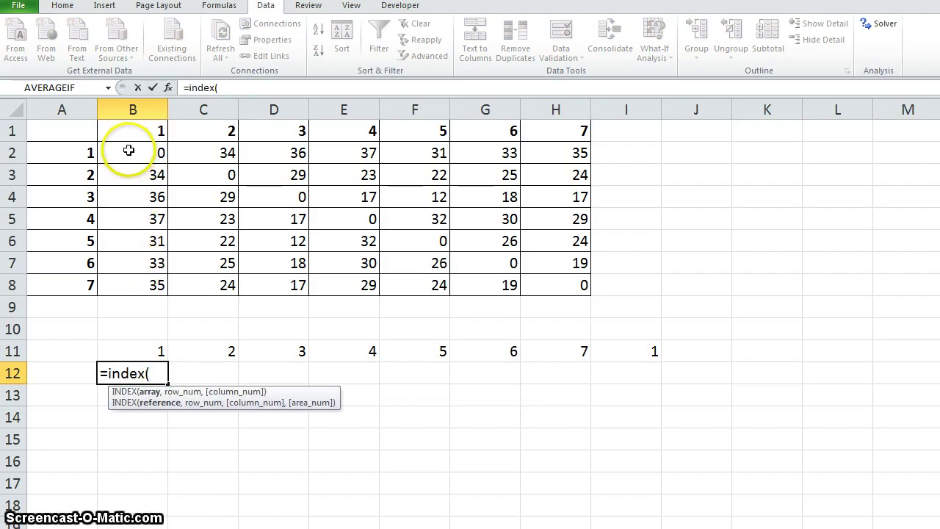
drag(130, 149, 562, 292)
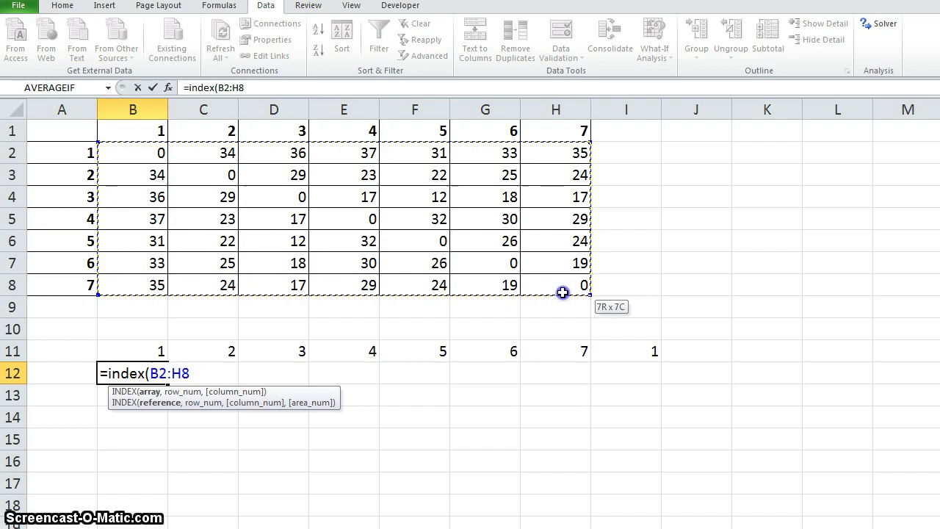
click(156, 370)
key(F4)
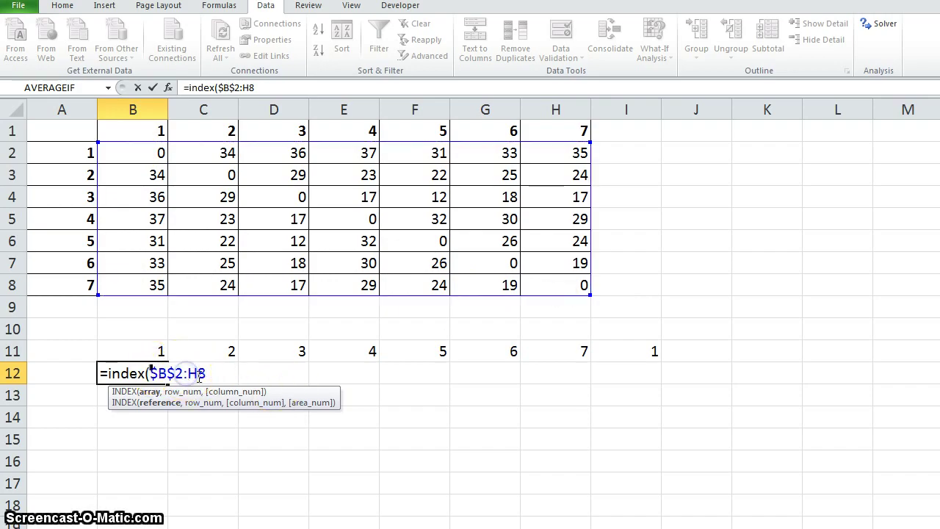
key(F4)
text(,)
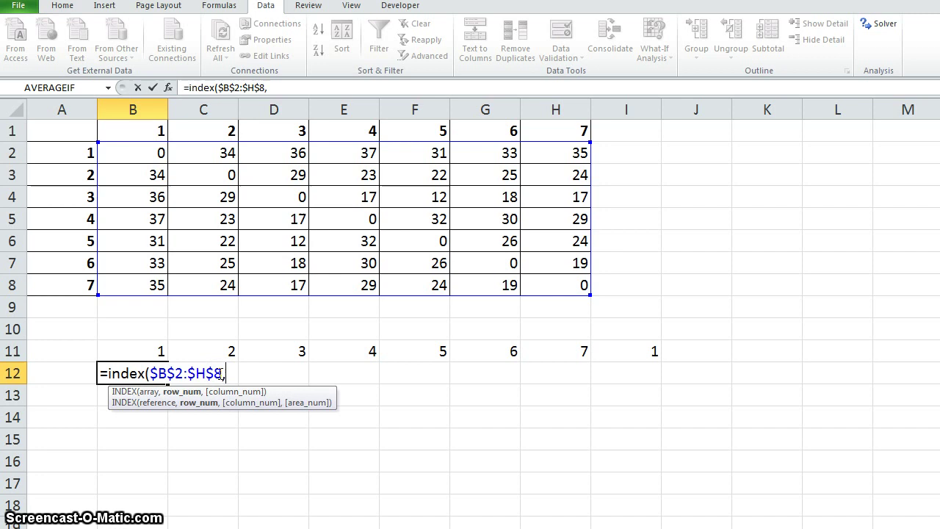
click(148, 355)
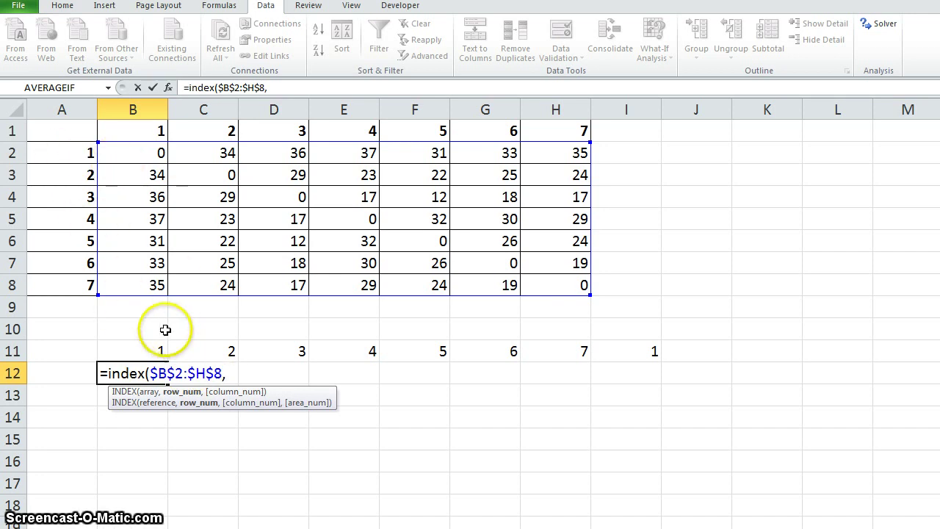
click(132, 351)
text(,)
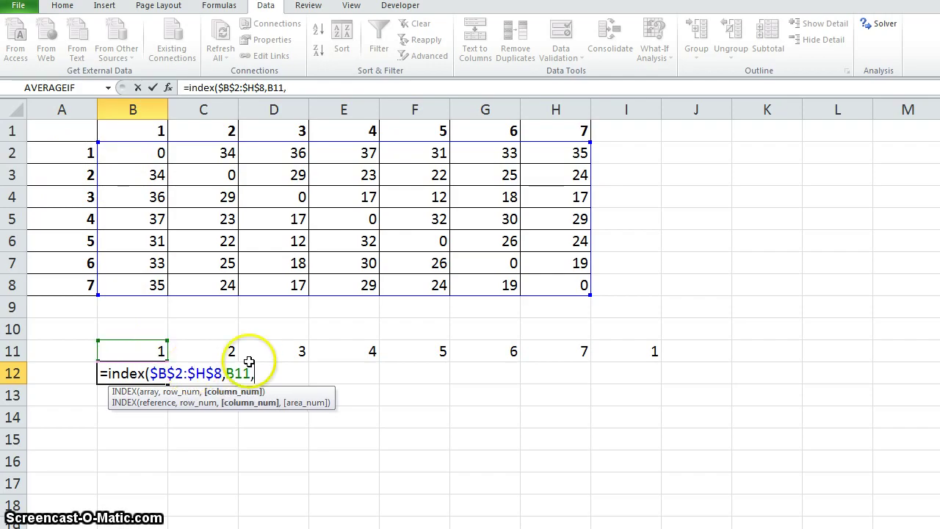
click(222, 350)
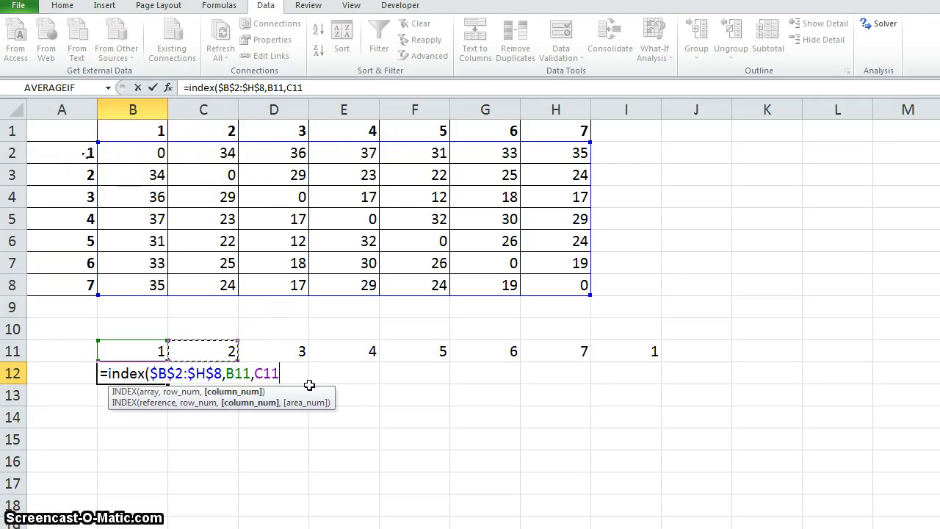
key(Return)
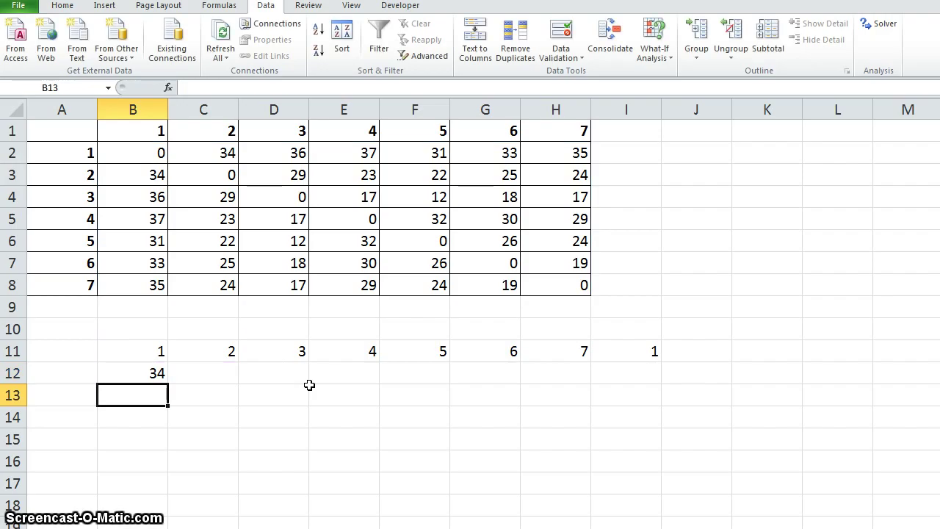
Step: Copy the B12 lookup across to H12, giving 34, 29, 17, 32, 26, 19, 35
click(152, 372)
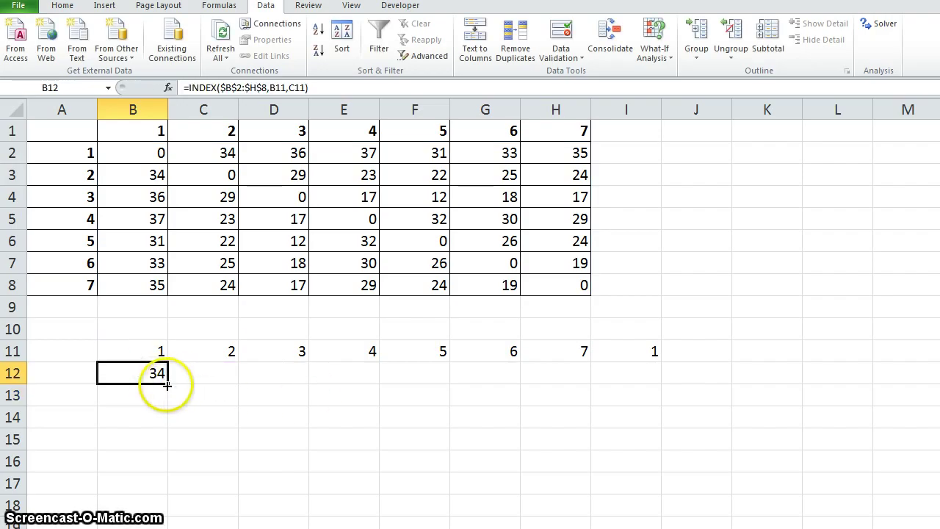
drag(167, 383, 590, 383)
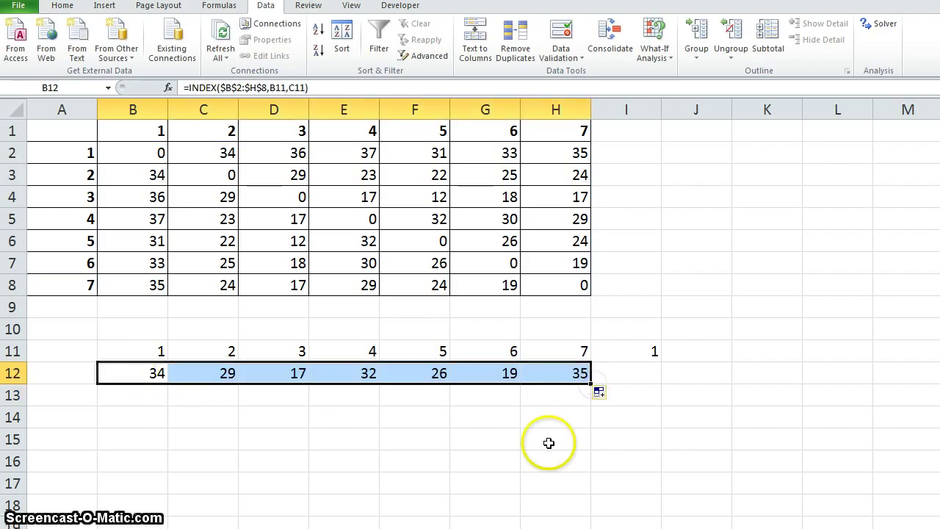
click(385, 422)
Step: Enter =SUM(B12:H12) in F14, giving a tour distance of 192
text(=)
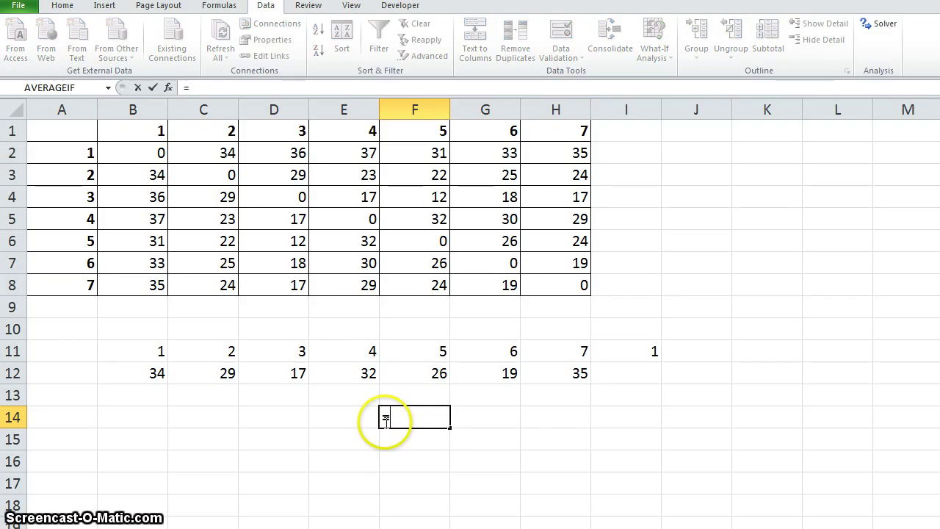
text(sum)
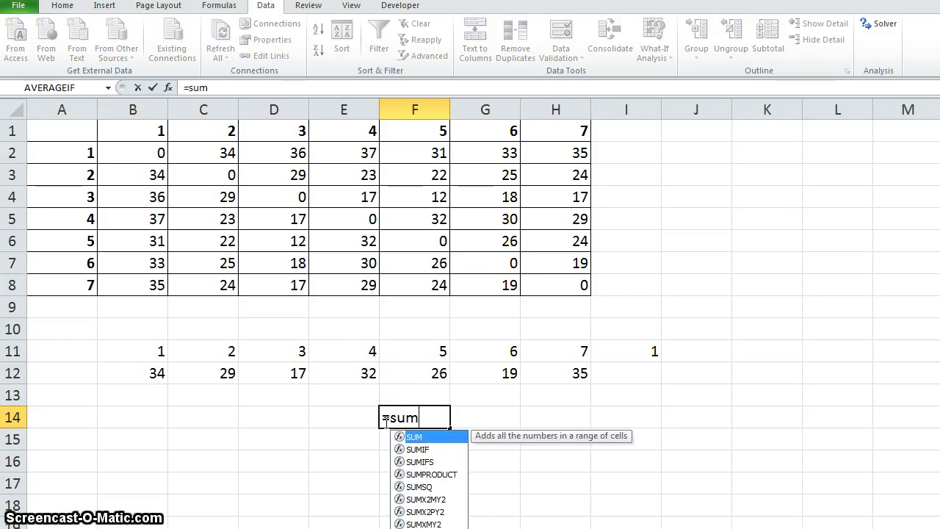
text(()
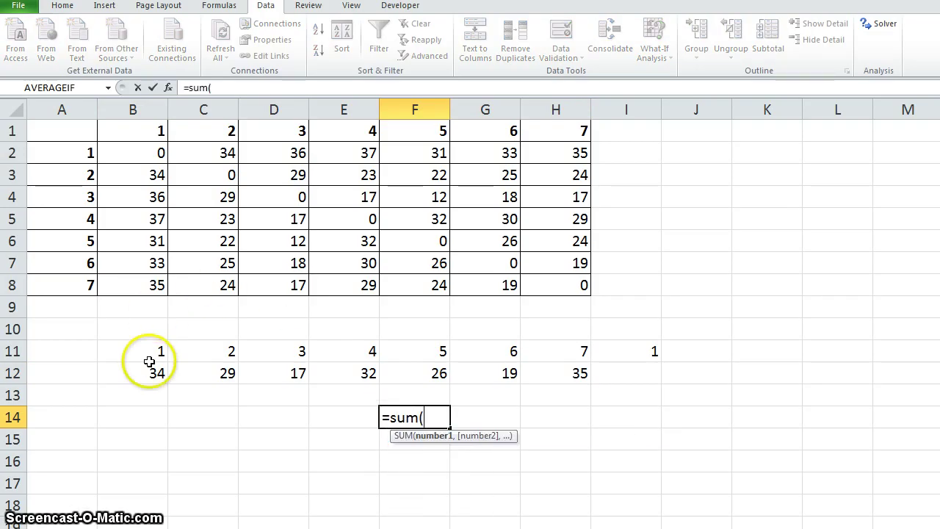
drag(147, 362, 589, 378)
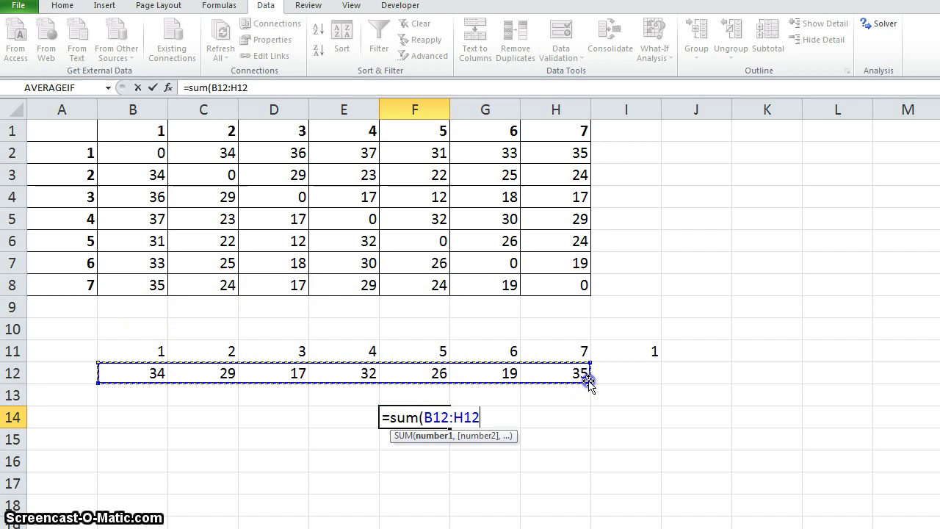
text())
key(Return)
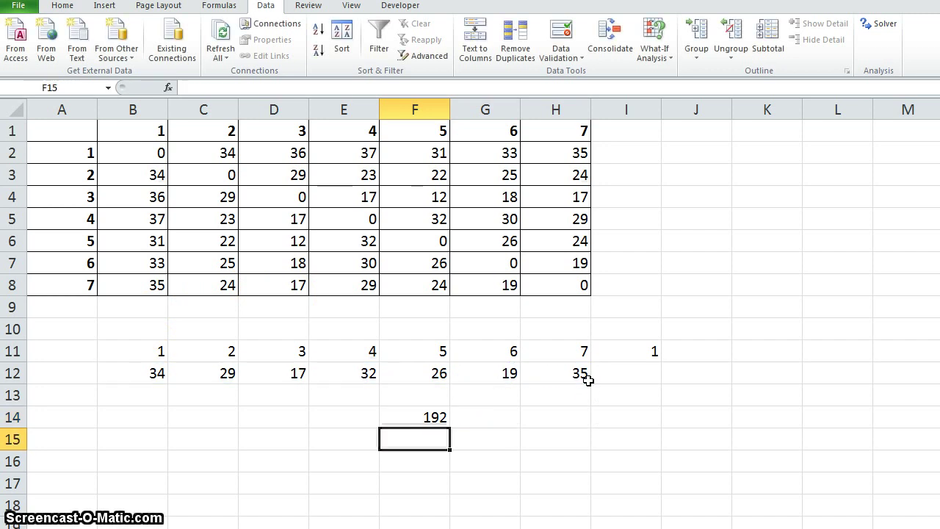
click(438, 418)
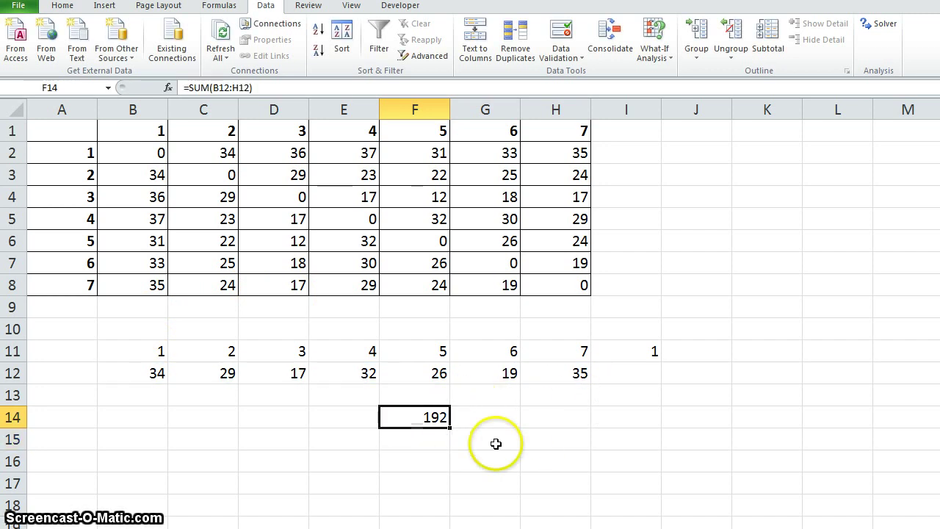
drag(165, 352, 576, 350)
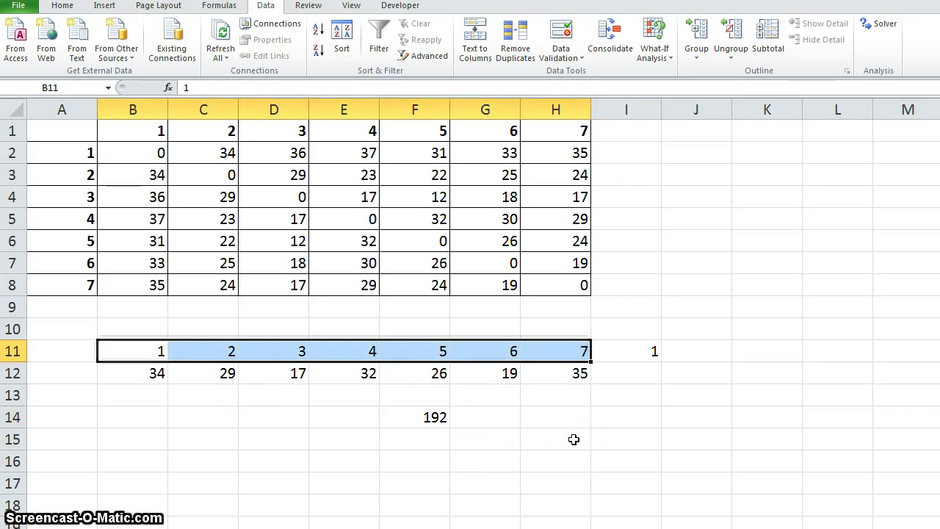
click(782, 190)
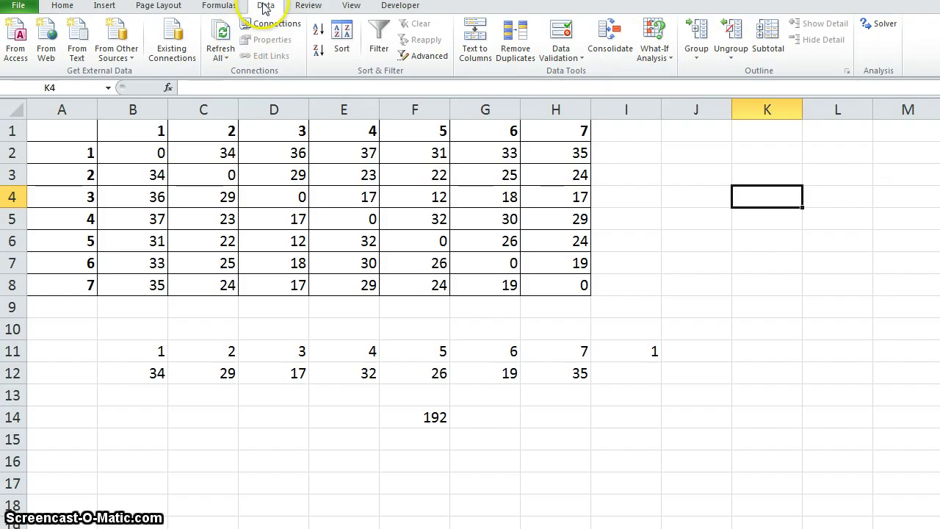
Step: In Solver Parameters, choose Min with objective $F$14 and variable cells $B$11:$H$11
click(881, 24)
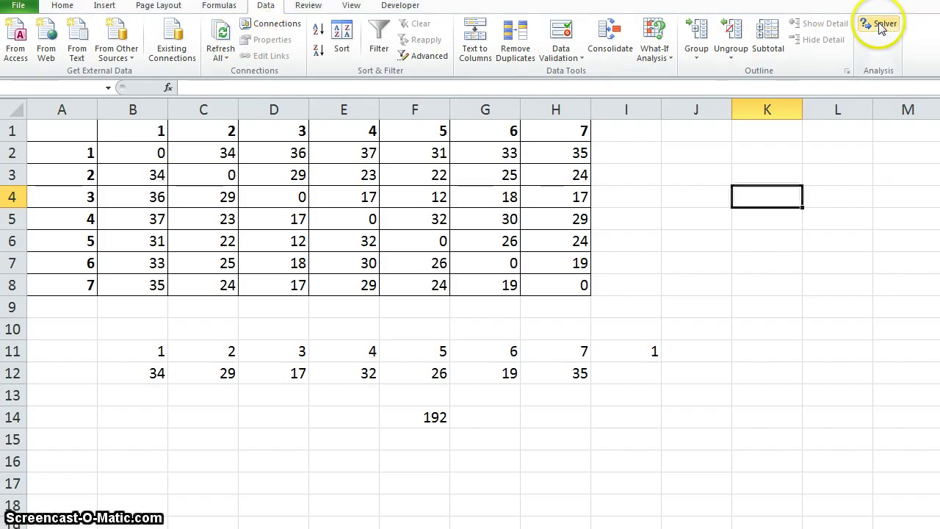
drag(629, 29, 773, 37)
click(710, 93)
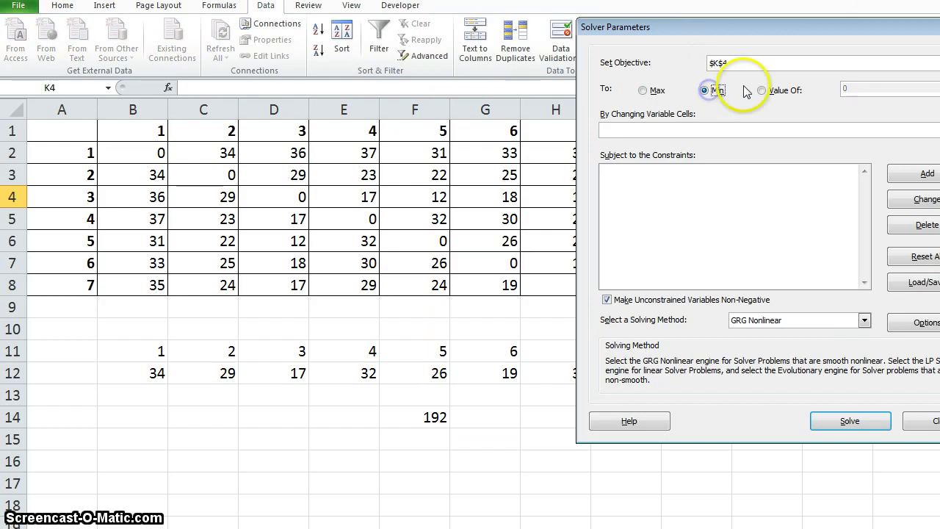
click(927, 63)
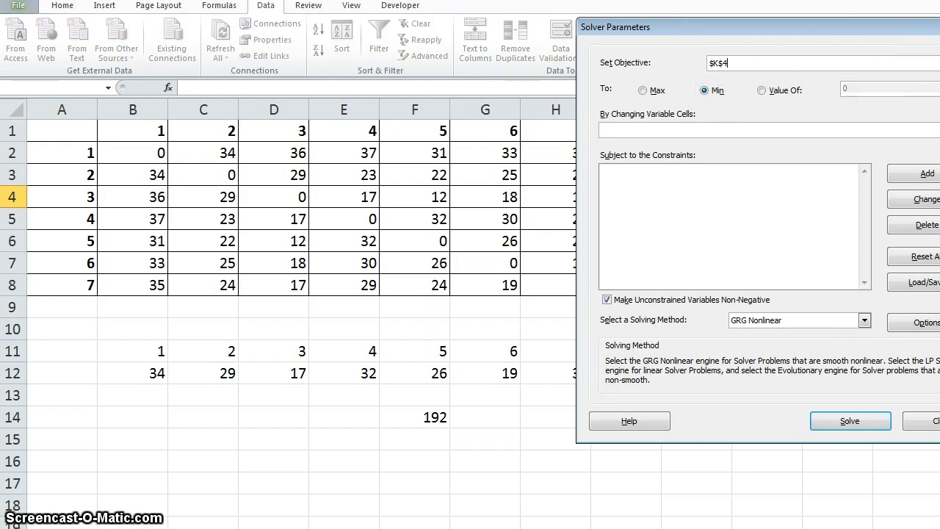
click(436, 417)
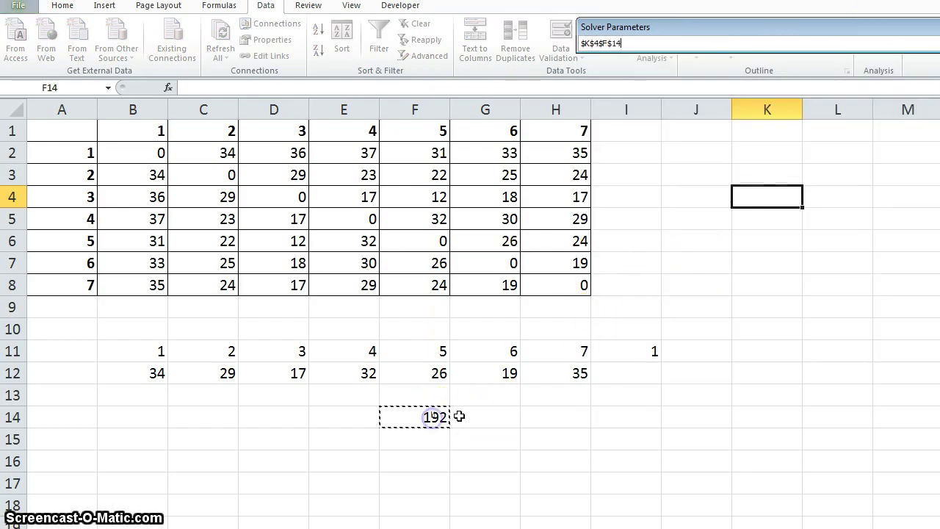
key(Return)
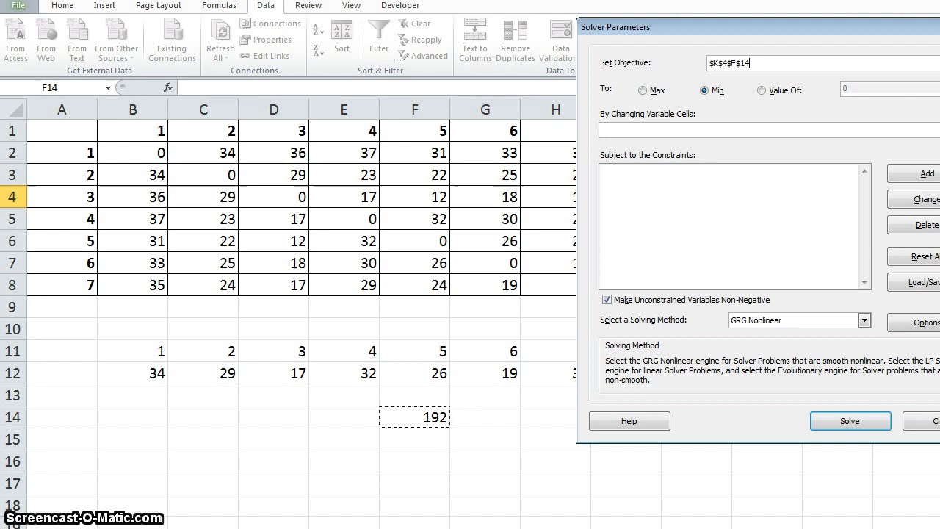
drag(779, 63, 682, 69)
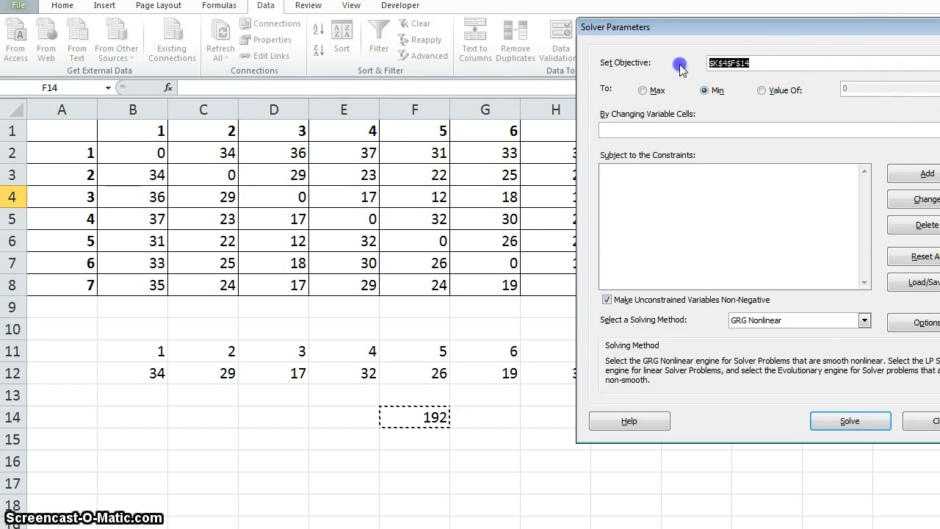
click(436, 417)
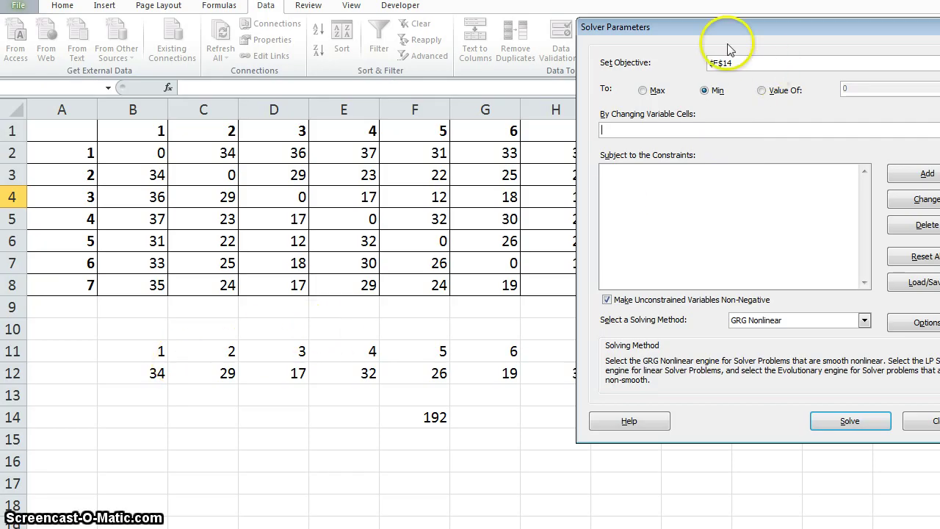
drag(740, 34, 909, 29)
drag(161, 349, 550, 353)
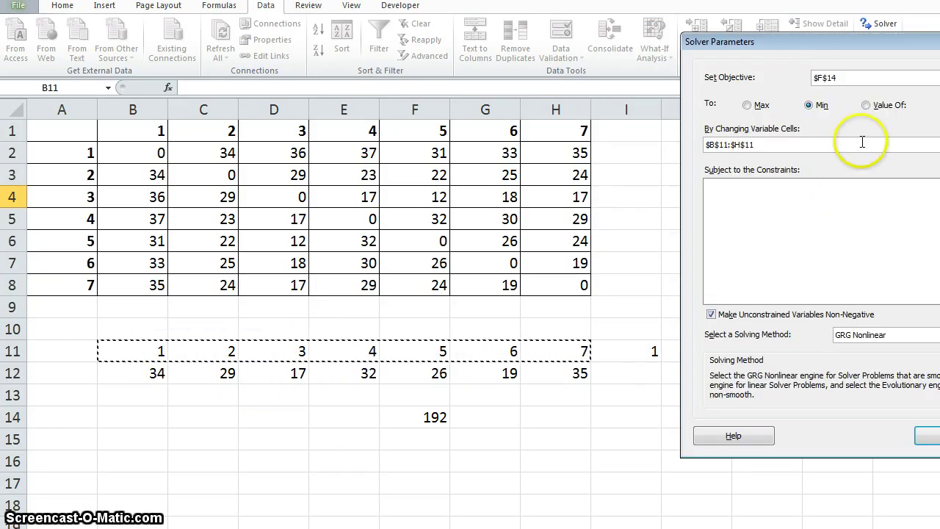
drag(869, 43, 687, 35)
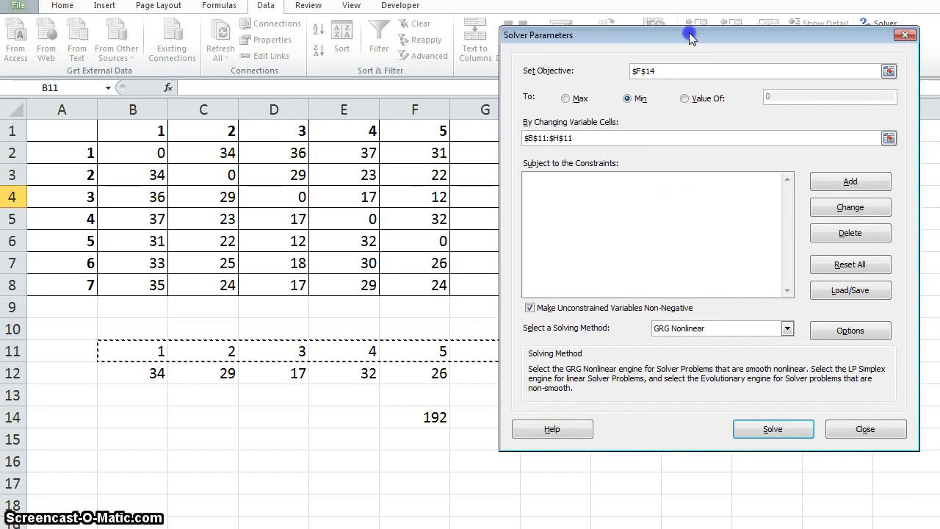
Step: Add the Solver constraint $B$11:$H$11 = AllDifferent
click(852, 182)
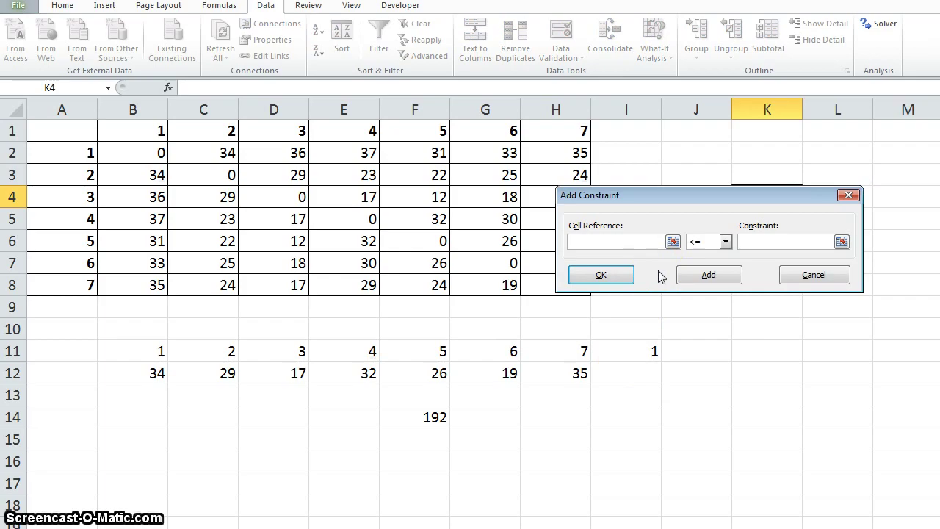
drag(136, 351, 551, 355)
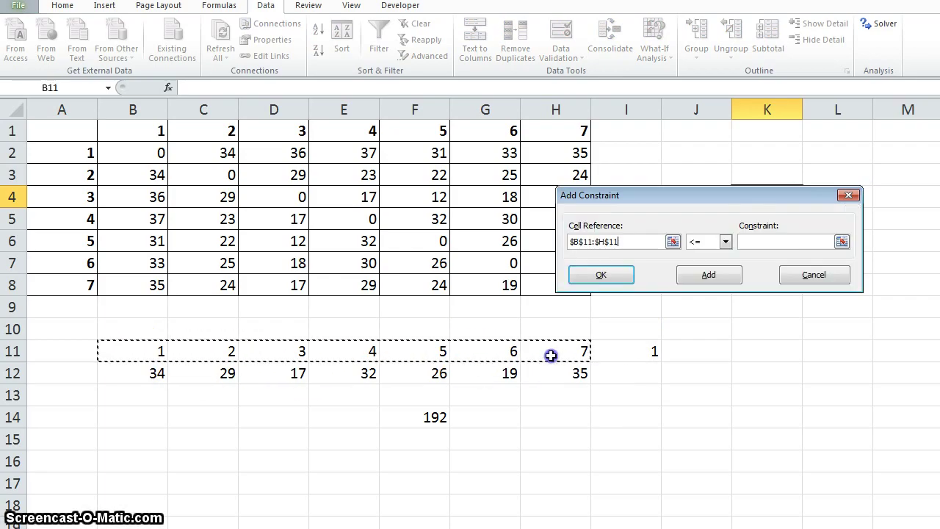
click(727, 243)
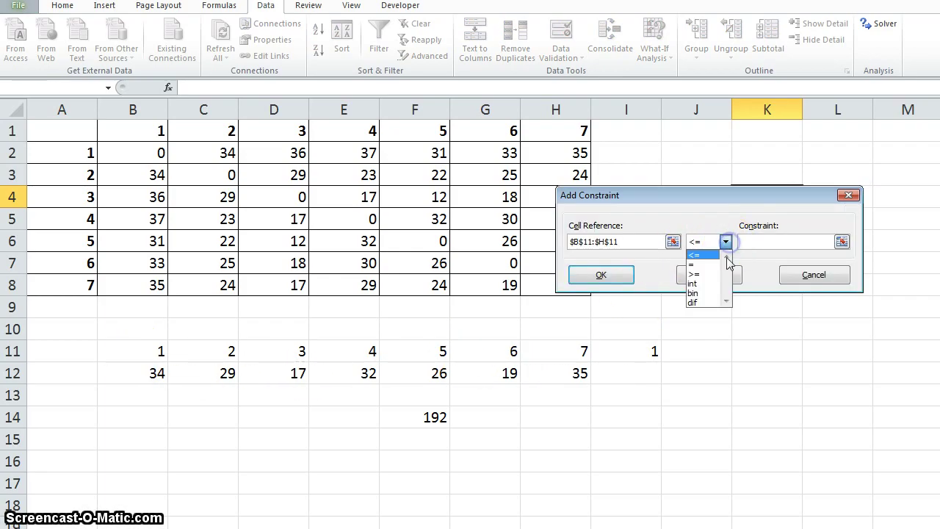
click(695, 302)
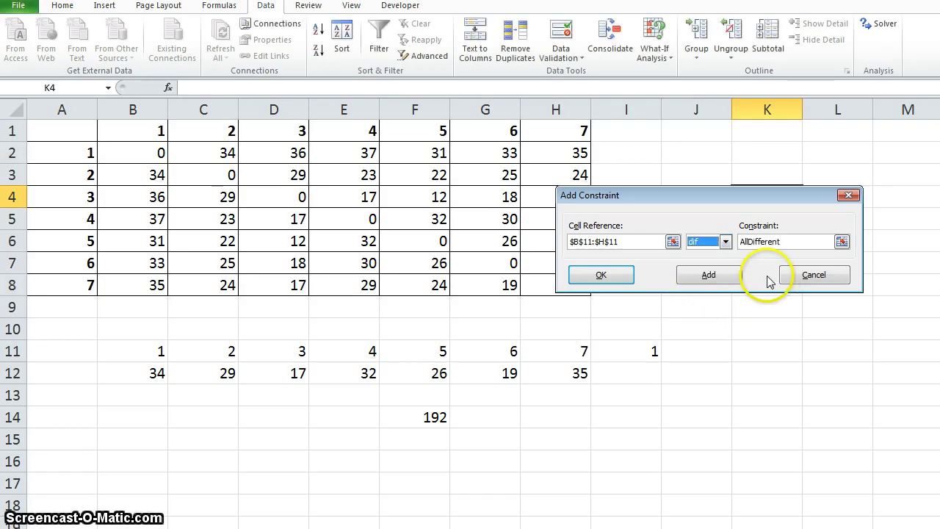
click(617, 277)
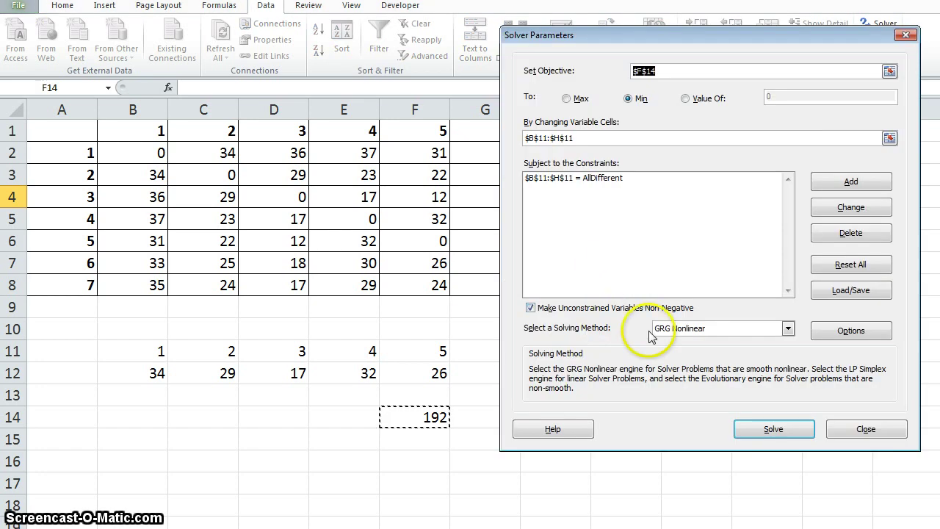
Step: Change the Solver solving method from GRG Nonlinear to Evolutionary
click(721, 330)
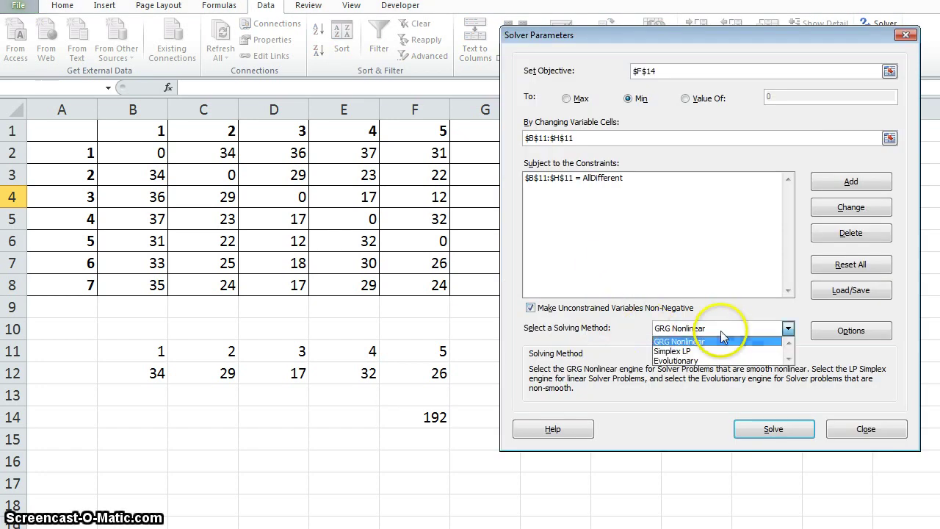
click(695, 361)
click(849, 335)
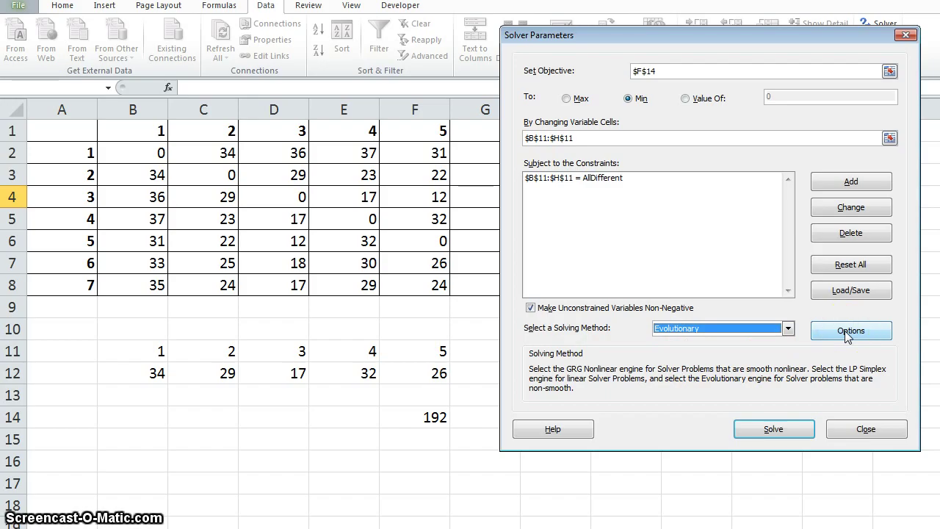
Step: Set Max Time to 20 seconds on Solver Options' All Methods tab
click(849, 331)
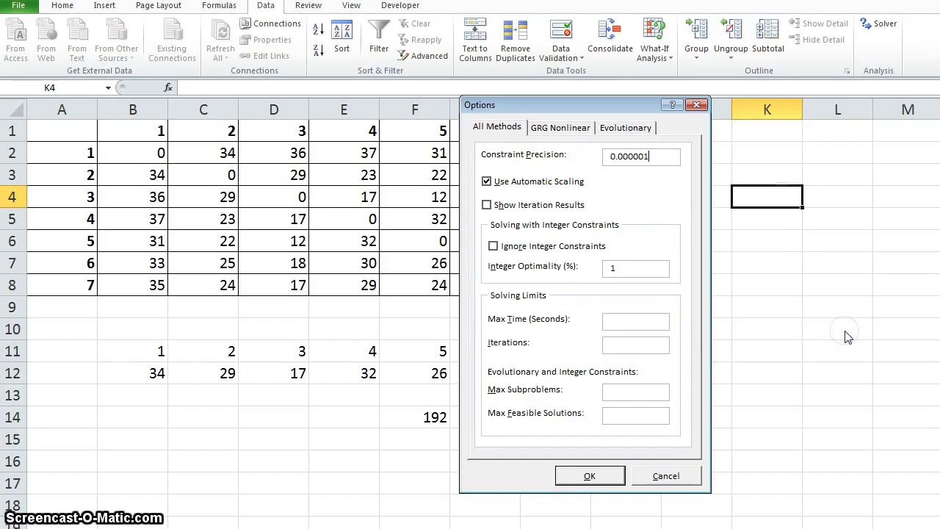
click(512, 129)
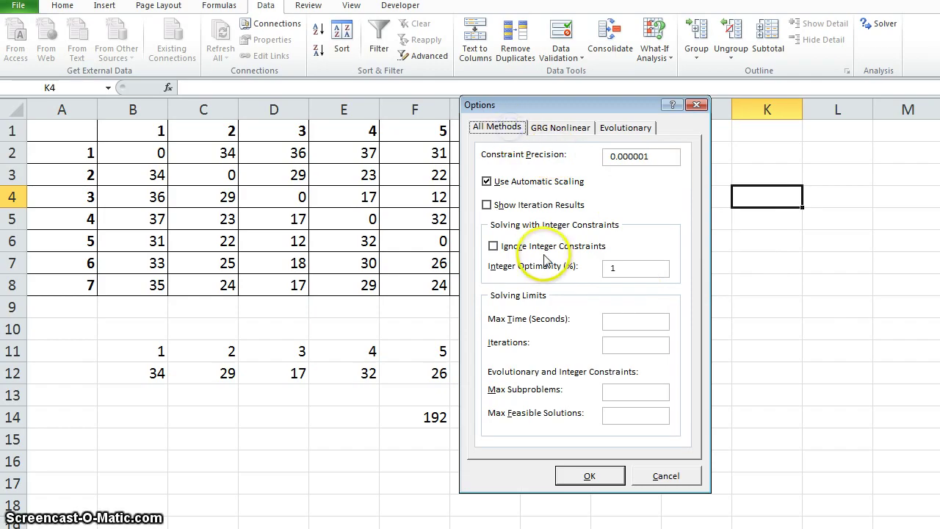
click(626, 321)
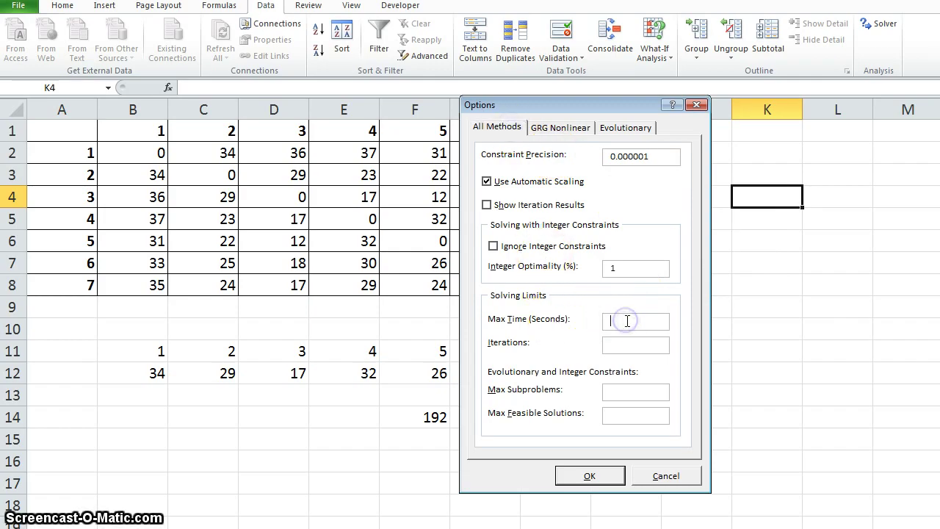
text(20)
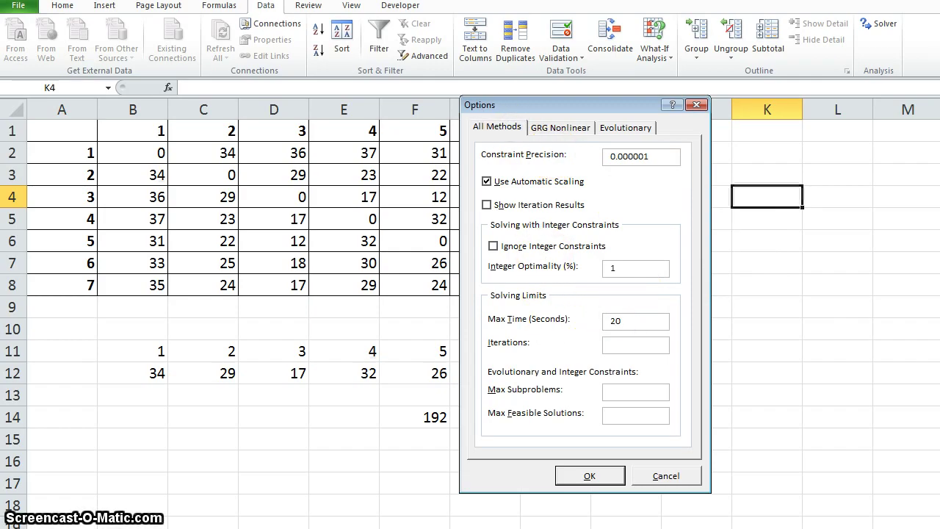
click(602, 478)
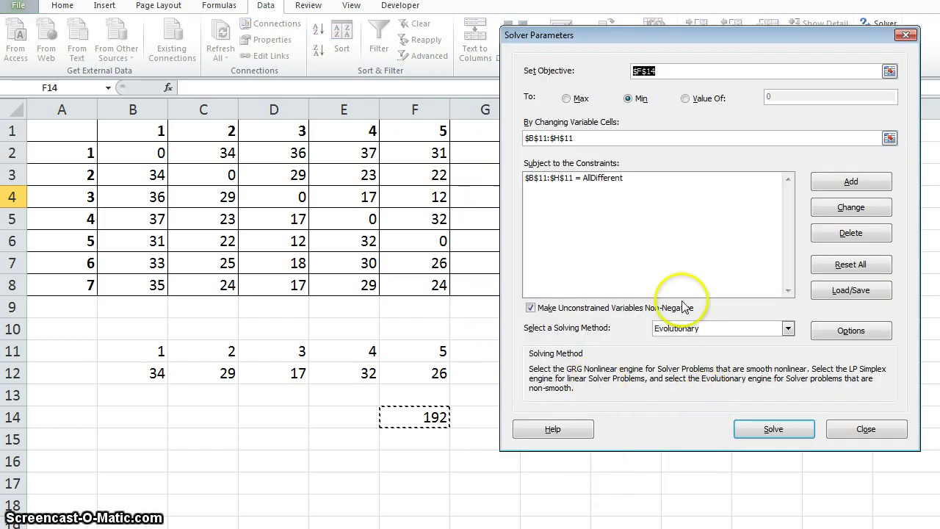
Step: Solve and stop at the time limit, keeping tour 6-1-5-3-4-2-7 with distance 159
click(778, 434)
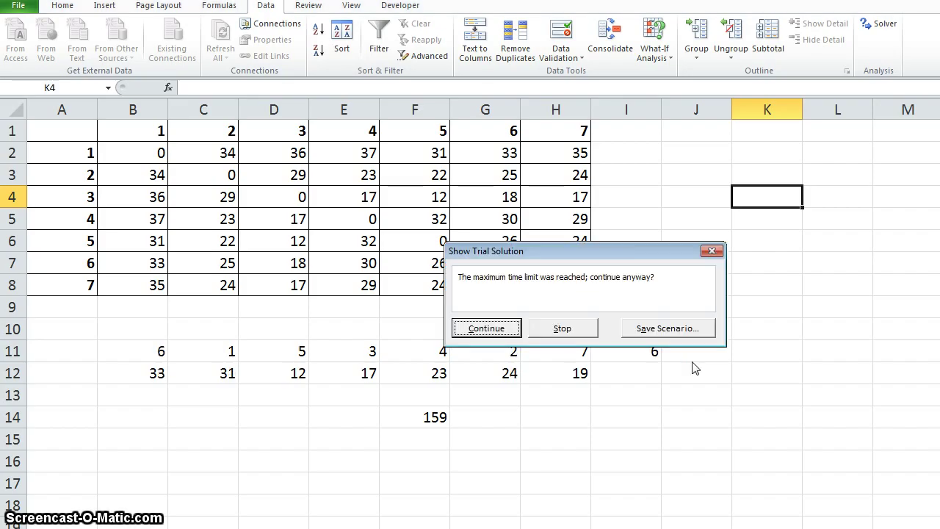
click(570, 328)
click(459, 322)
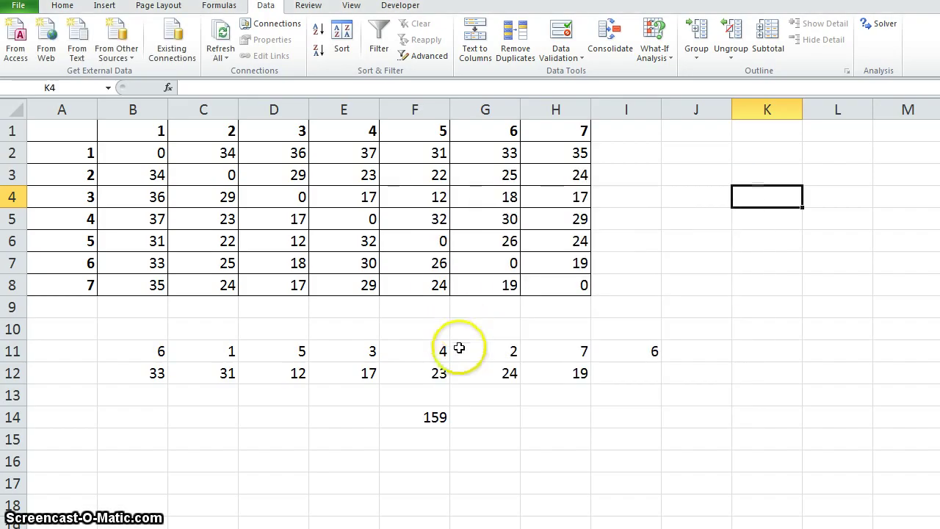
click(434, 423)
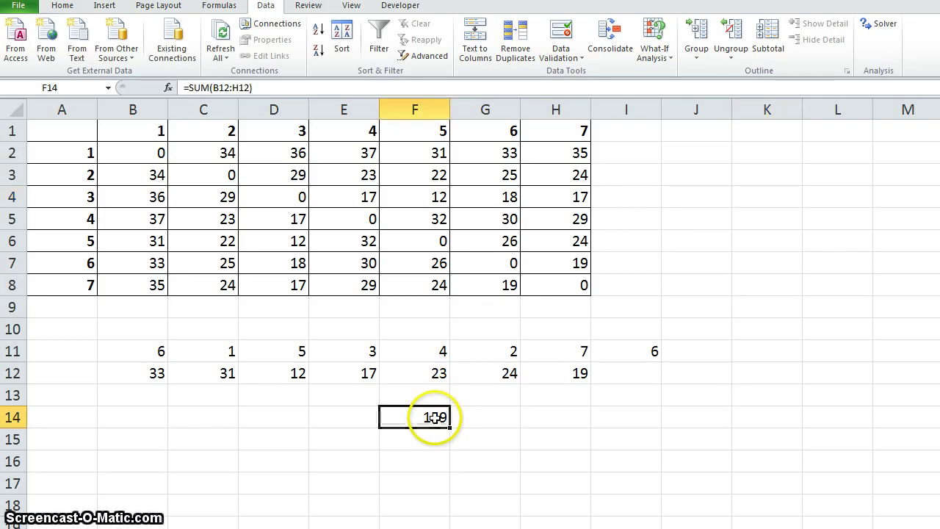
click(582, 286)
drag(404, 239, 62, 131)
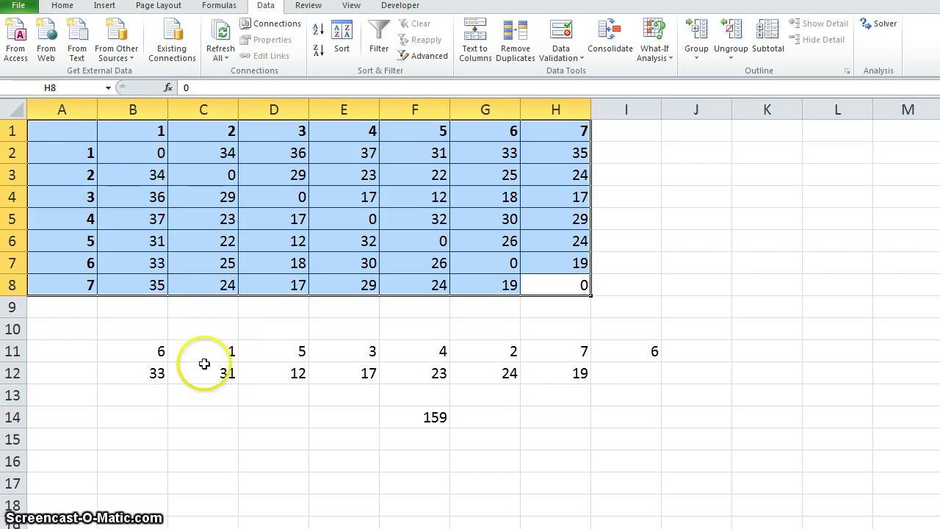